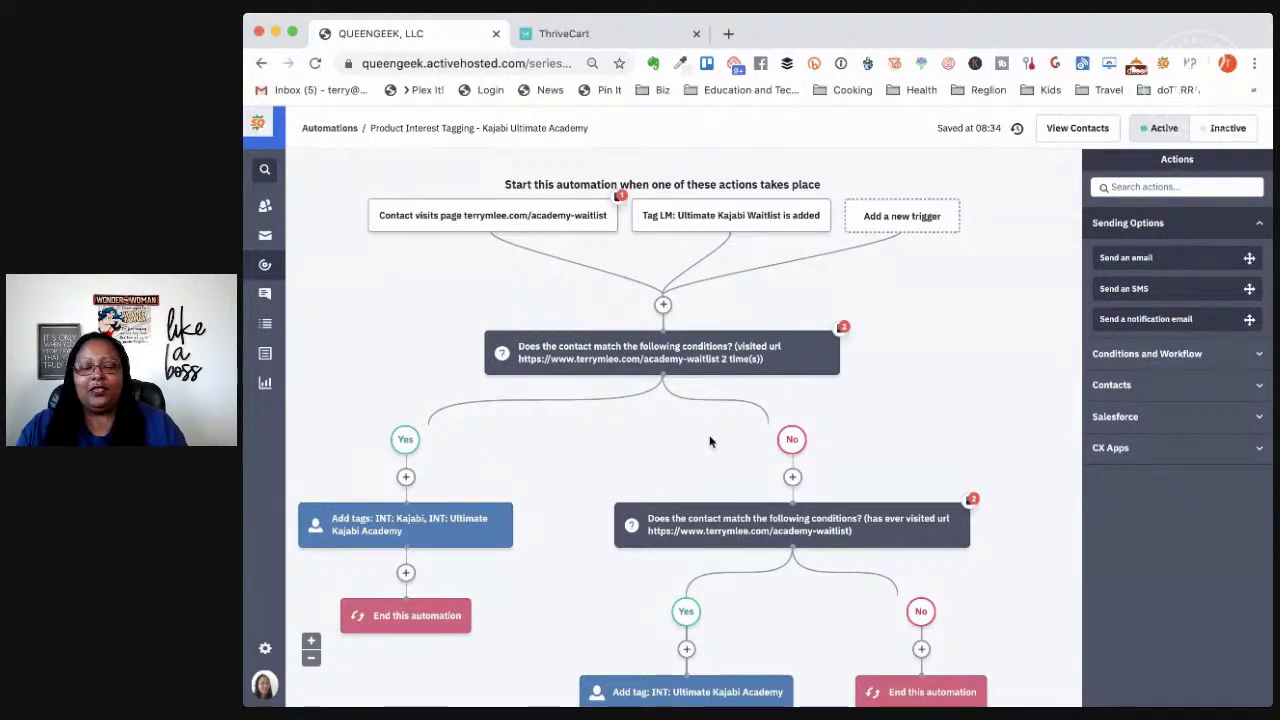
Move only the "Add tag: INT: Ultimate Kajabi Academy" action from the Yes branch to the No branch of the second waitlist condition
scroll(818, 519, "down", 2)
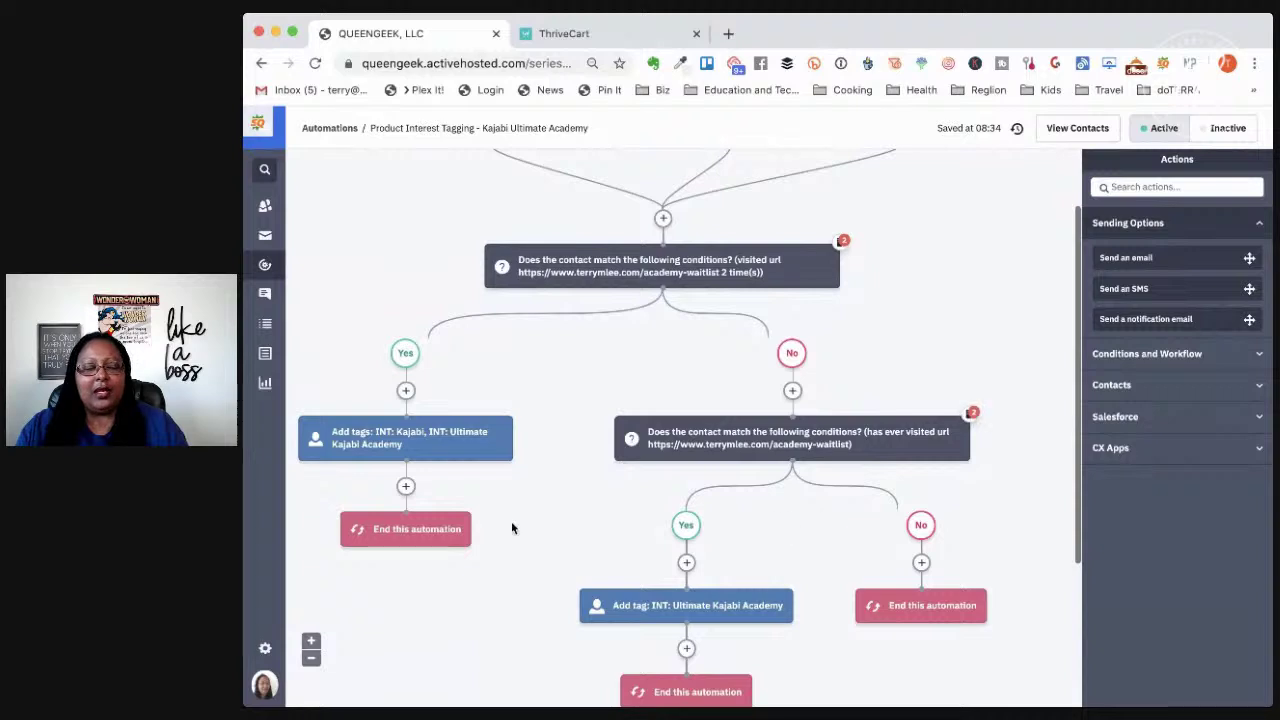
scroll(613, 543, "down", 1)
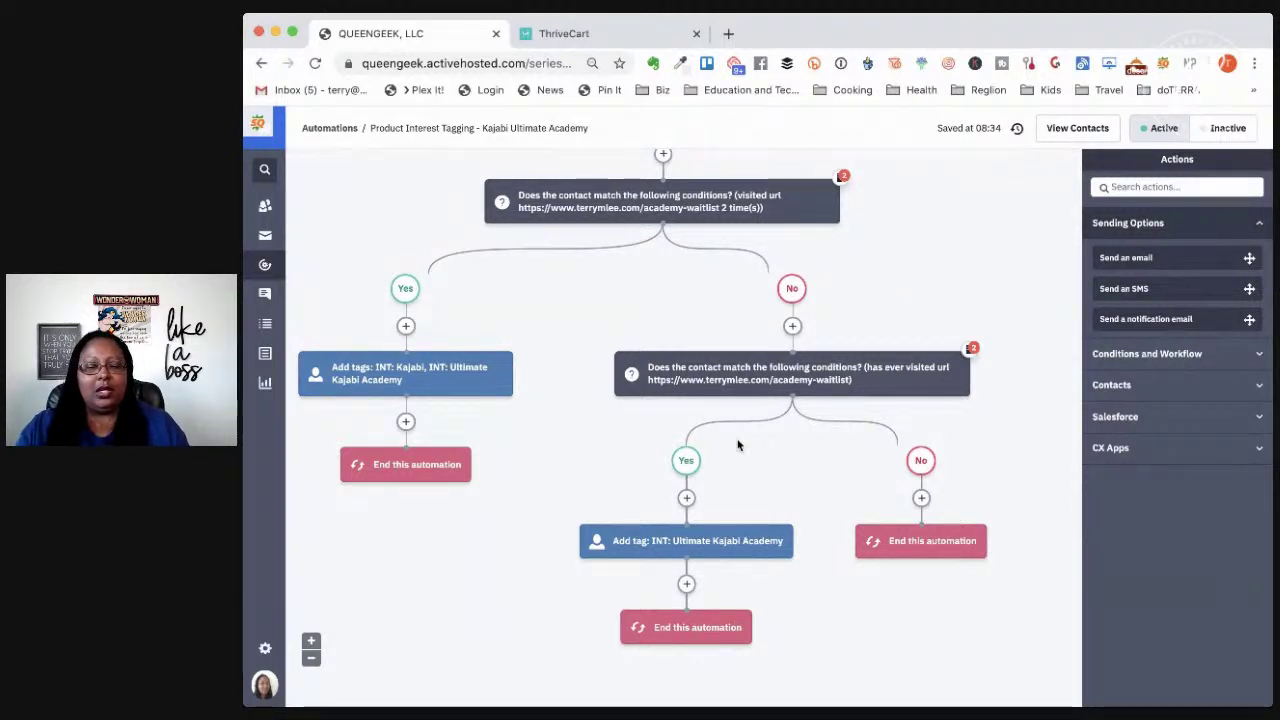
scroll(765, 473, "up", 3)
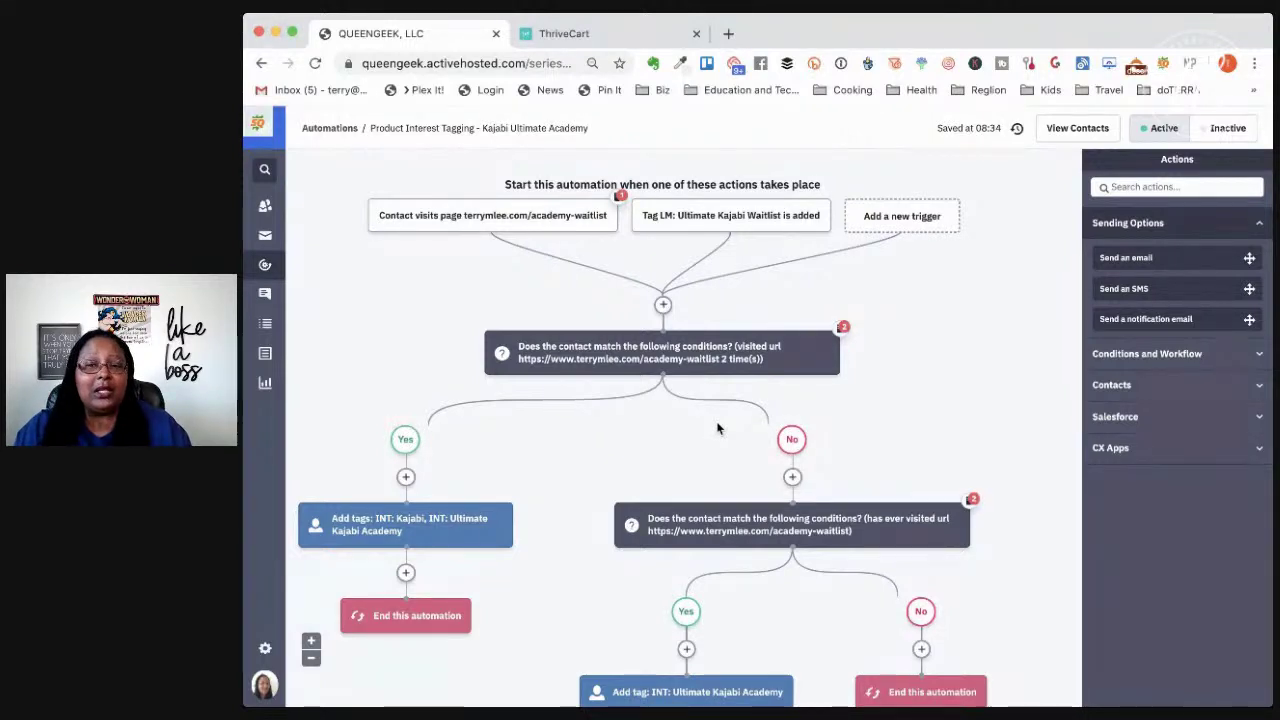
scroll(866, 432, "down", 2)
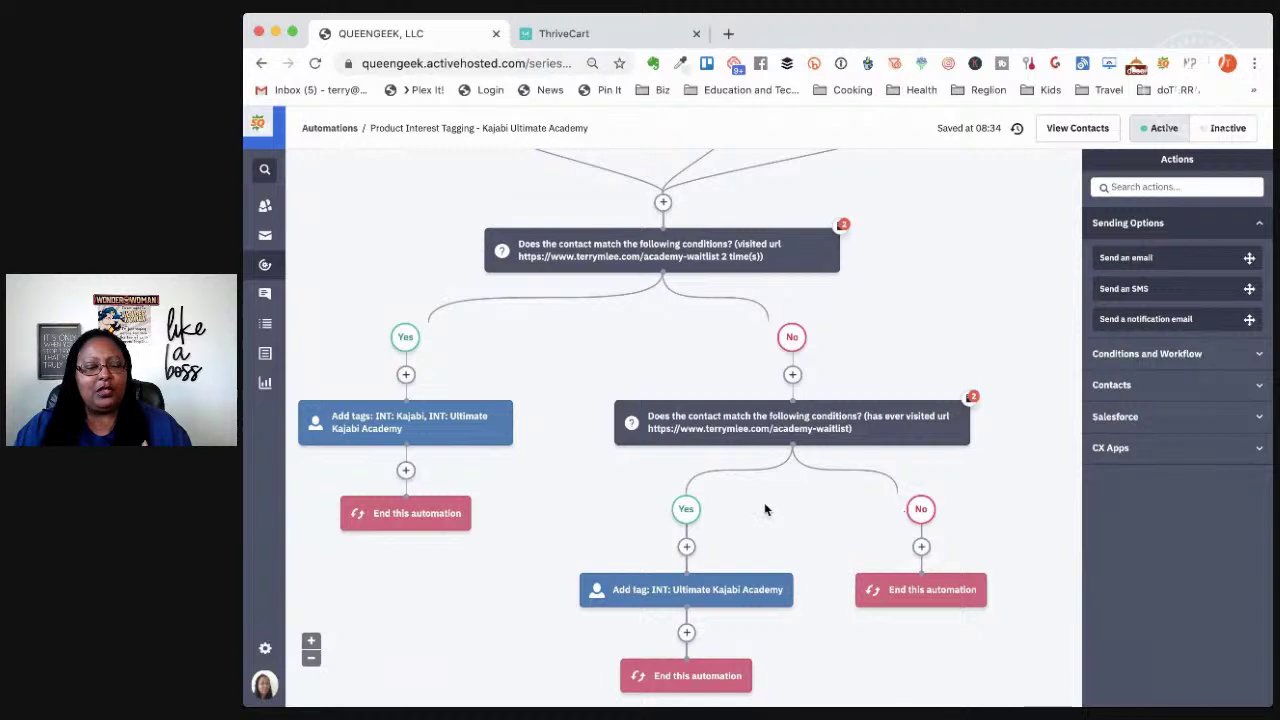
mouse_move(766, 566)
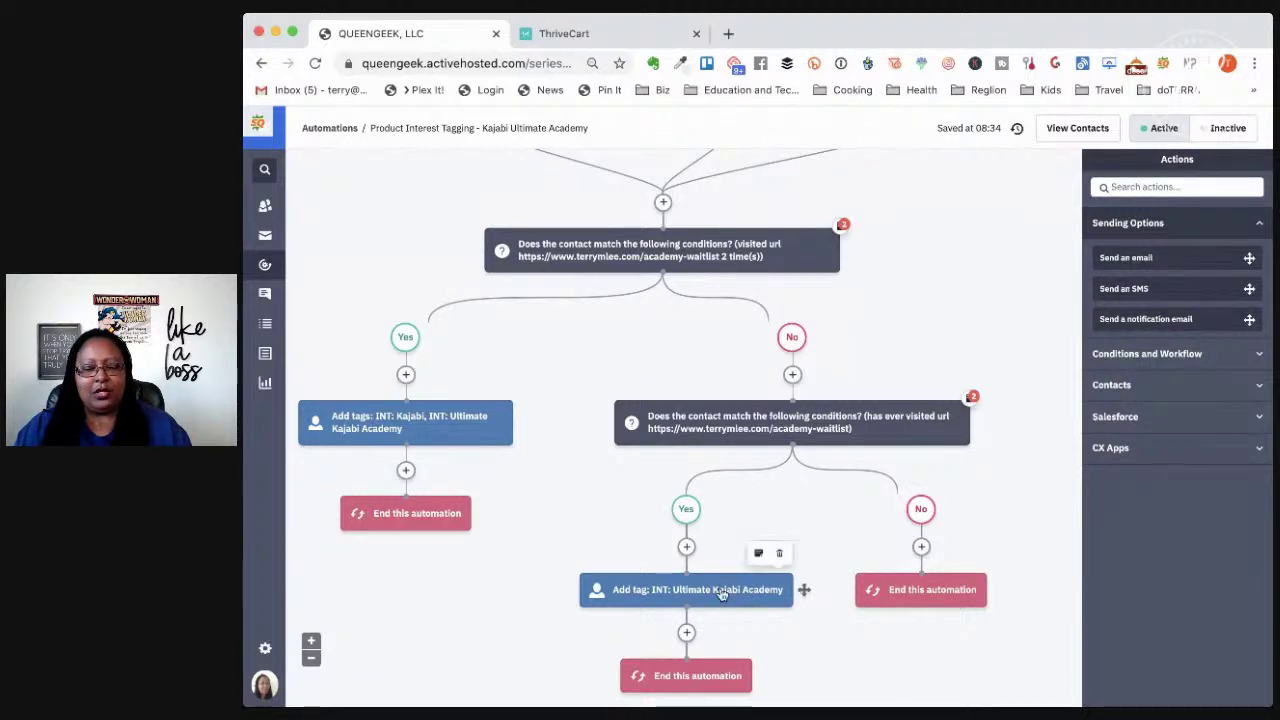
left_click_drag(766, 585, 936, 556)
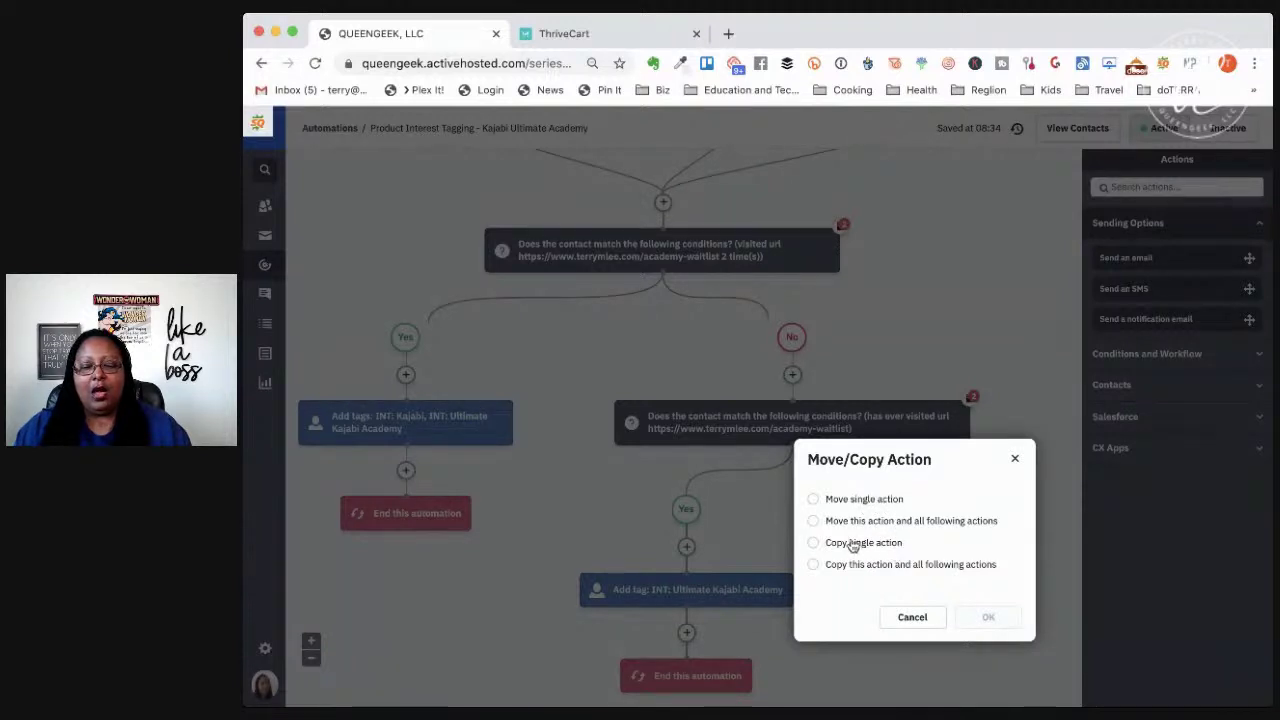
left_click(813, 499)
left_click(984, 618)
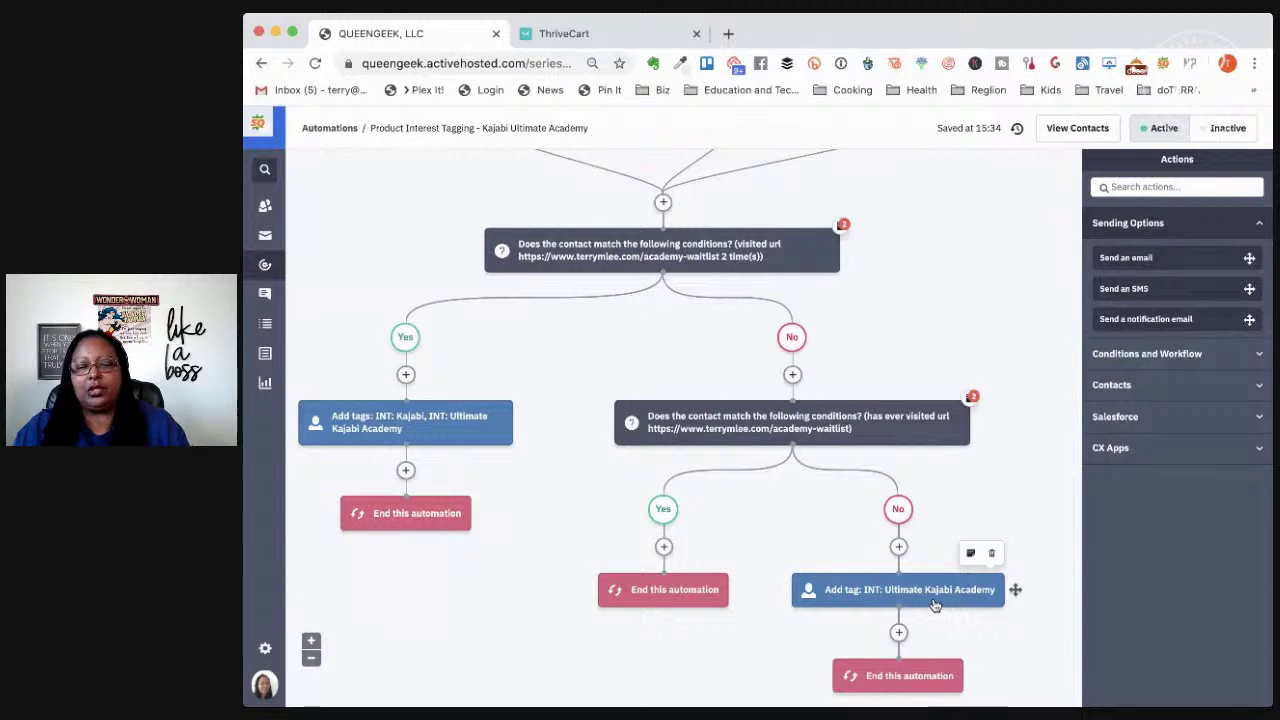
scroll(949, 514, "up", 1)
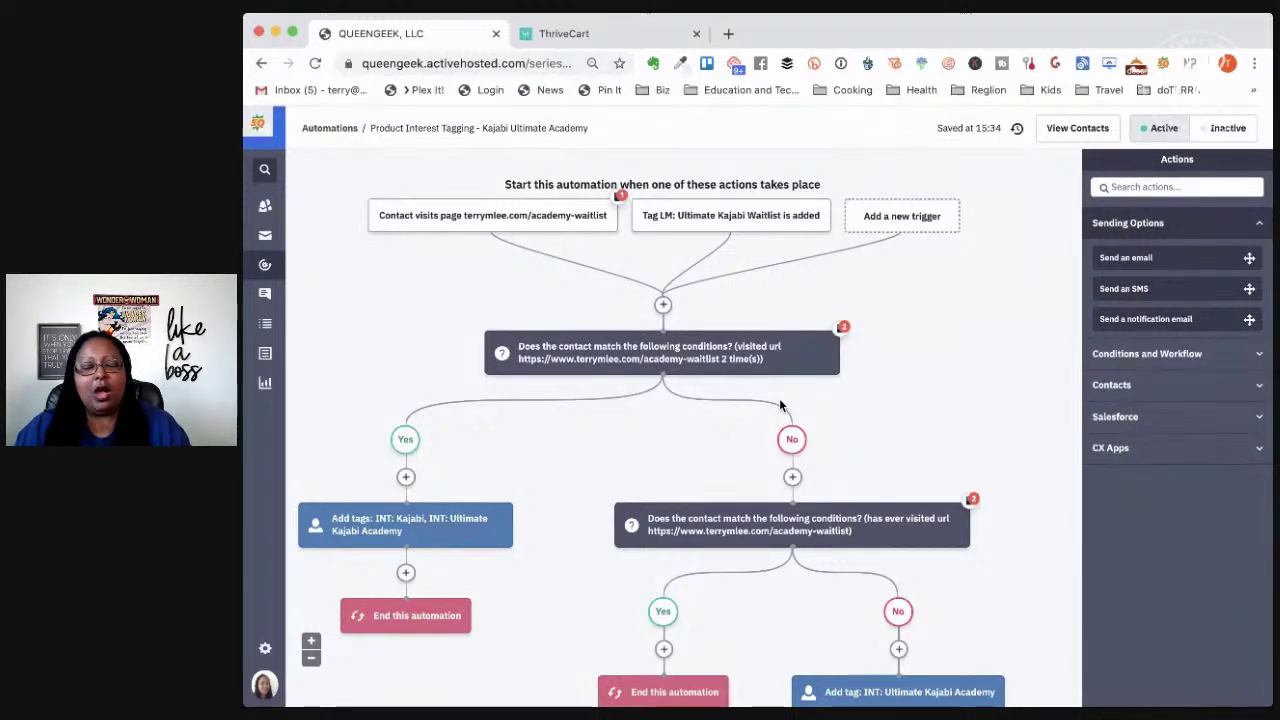
Switch to ThriveCart and set the 'No Website' Book Paid Clients System product's status to Test mode
left_click(619, 38)
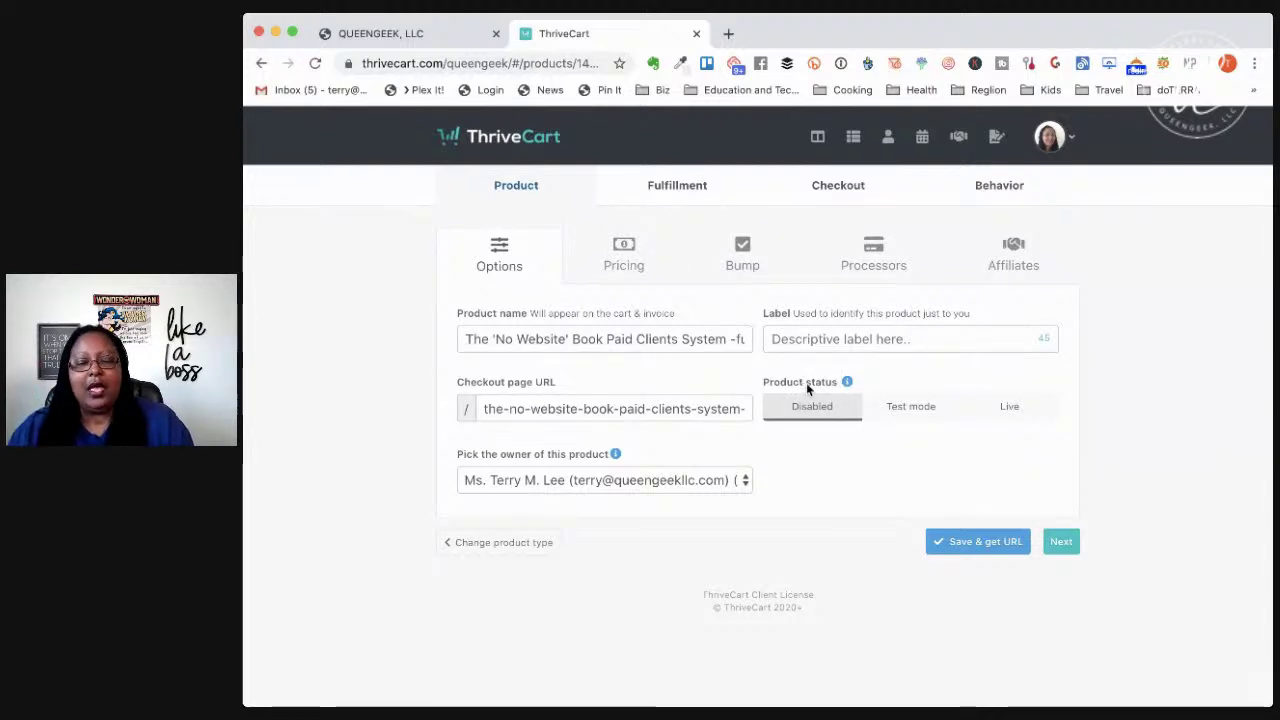
left_click(910, 412)
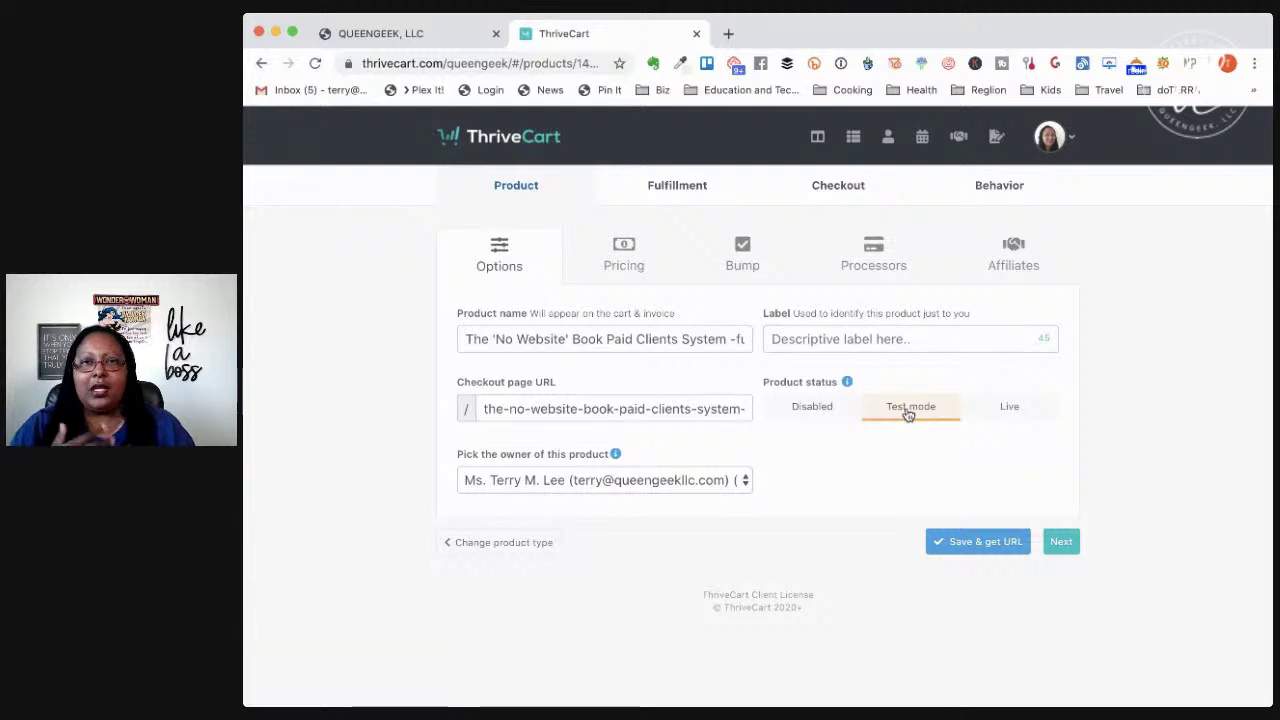
left_click(1010, 412)
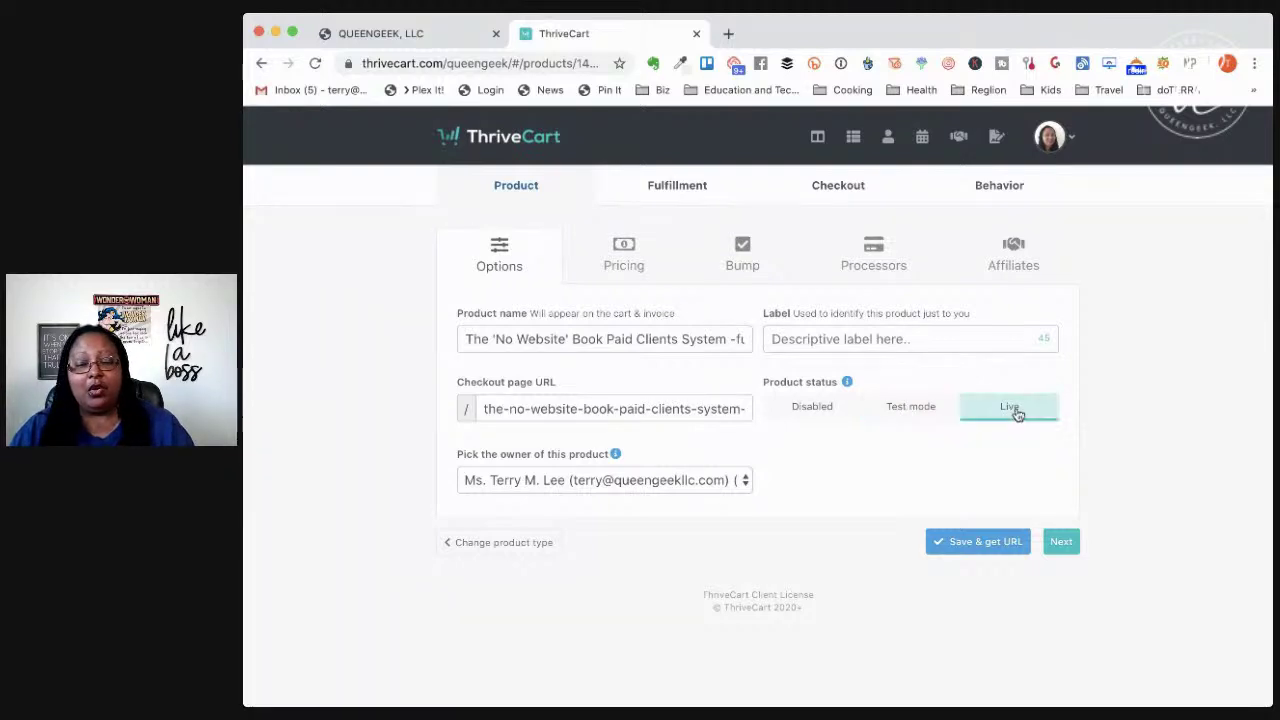
left_click(937, 414)
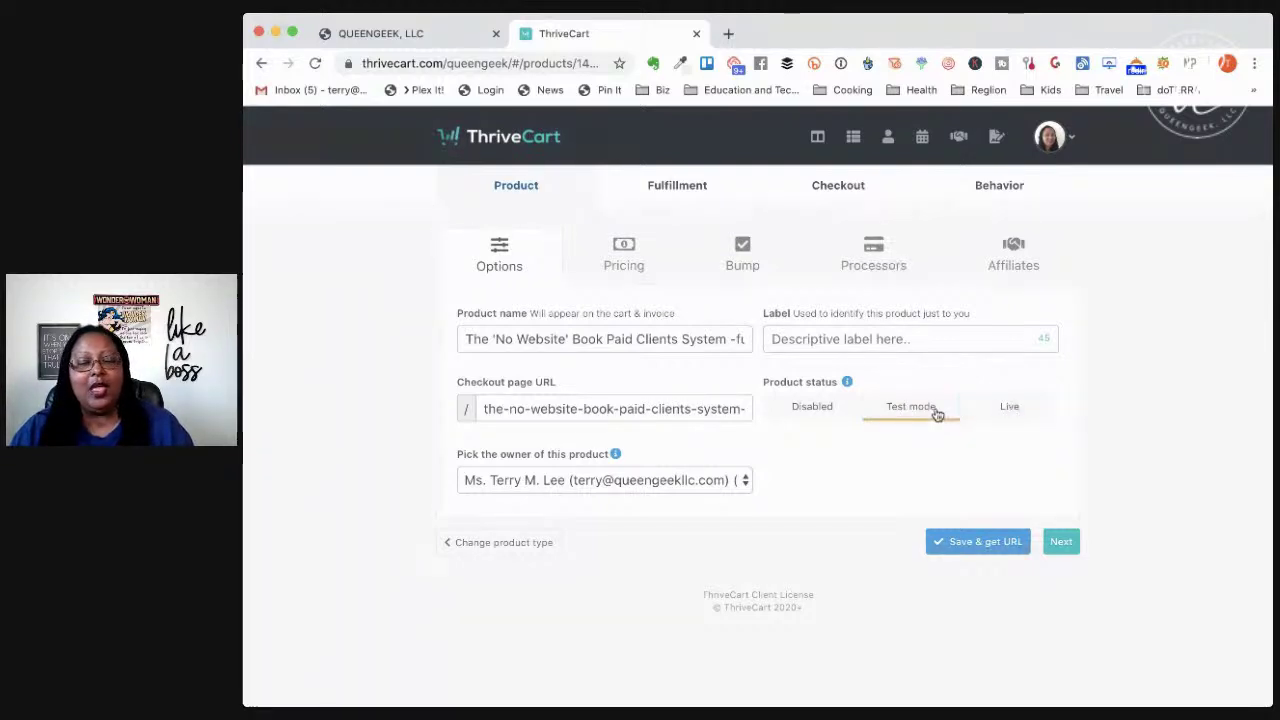
Look over the product's pricing options and enable a bump offer, dismissing the bump offer type choice
left_click(630, 262)
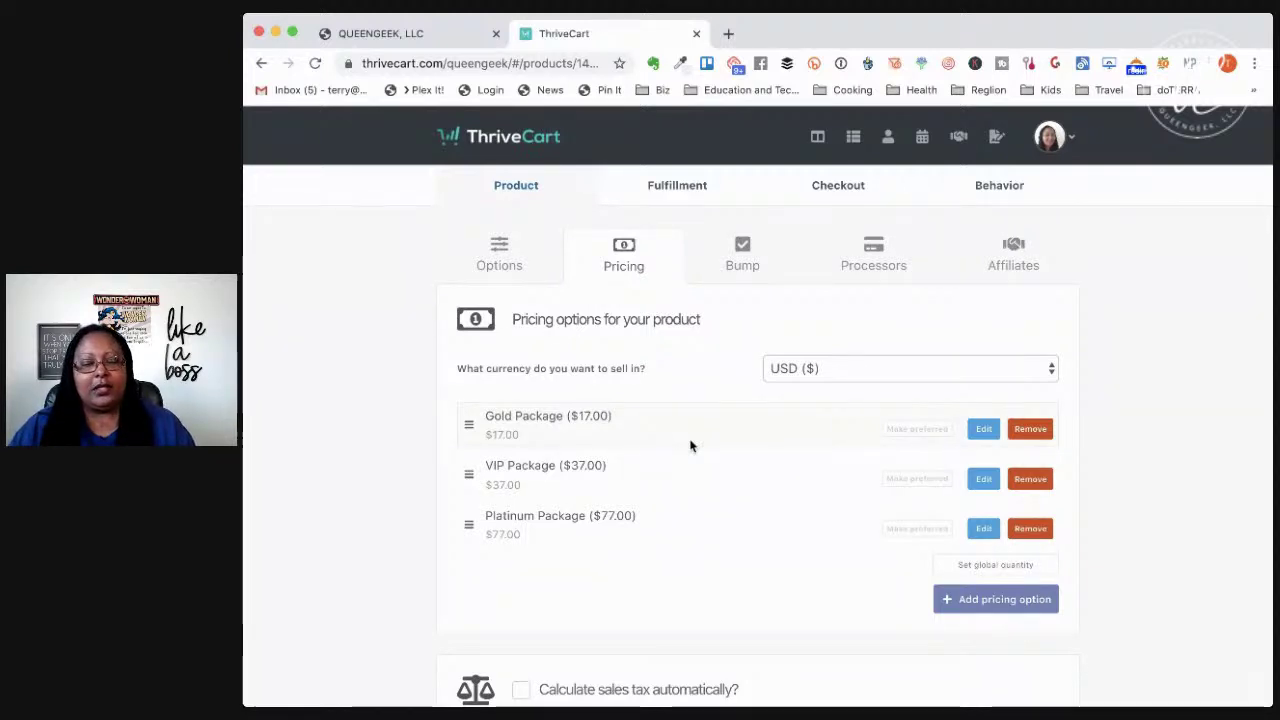
left_click(752, 256)
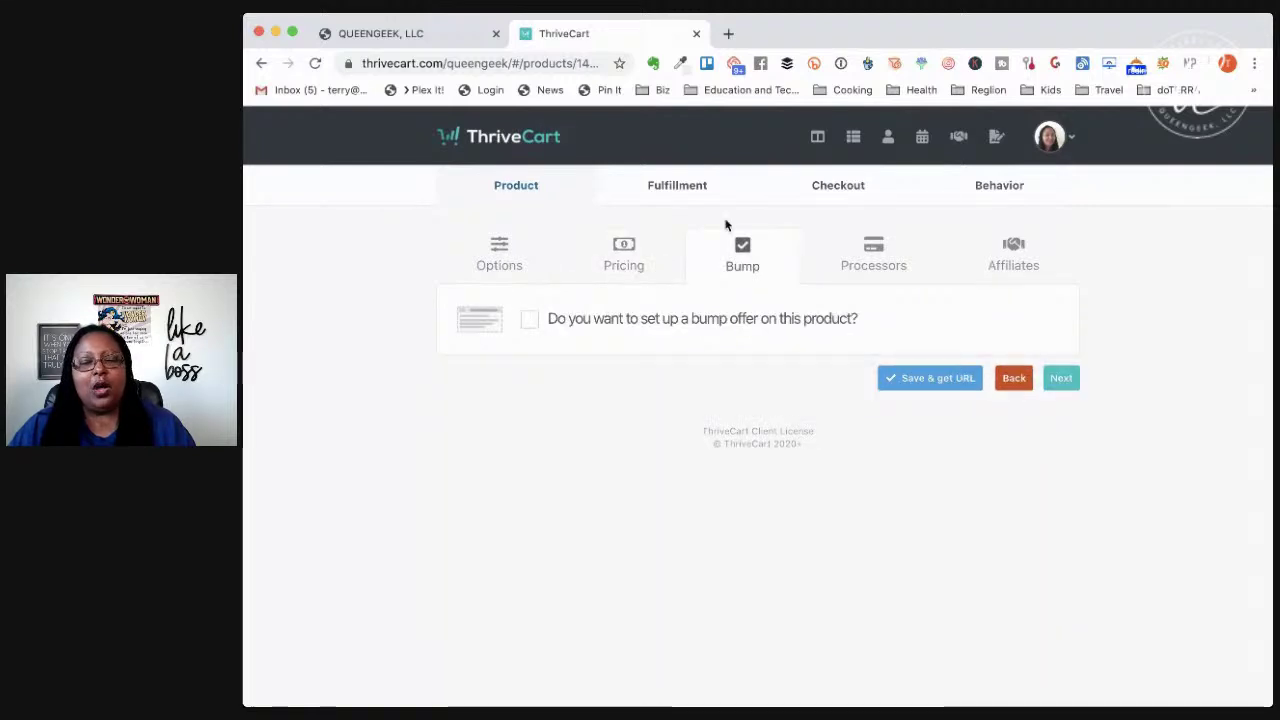
left_click(647, 322)
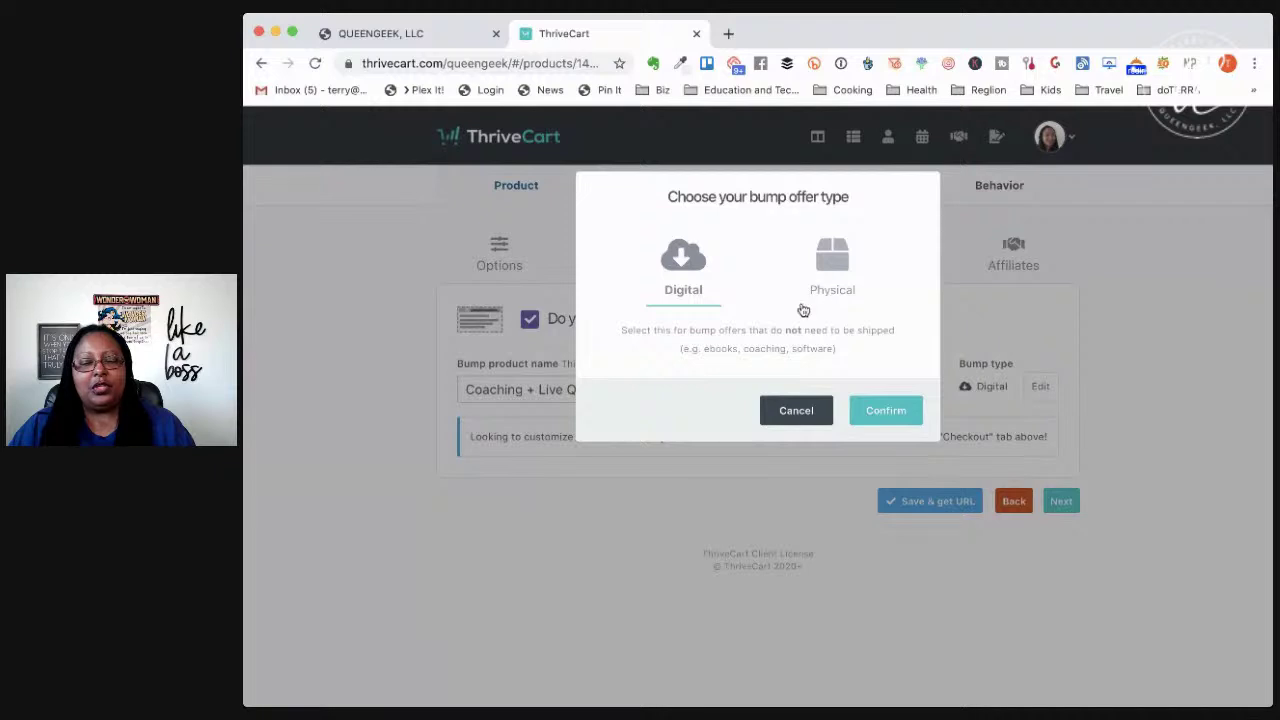
left_click(810, 412)
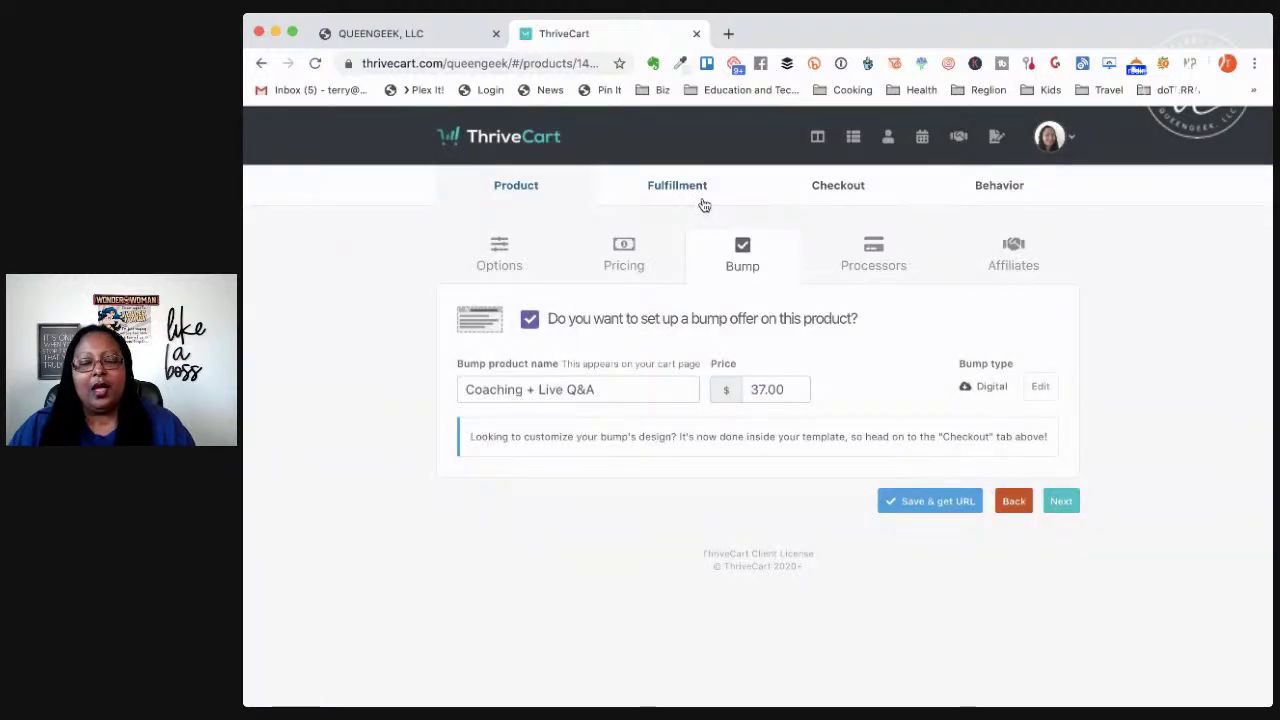
Review the product's after-purchase fulfillment settings and the available checkout cart types
left_click(704, 202)
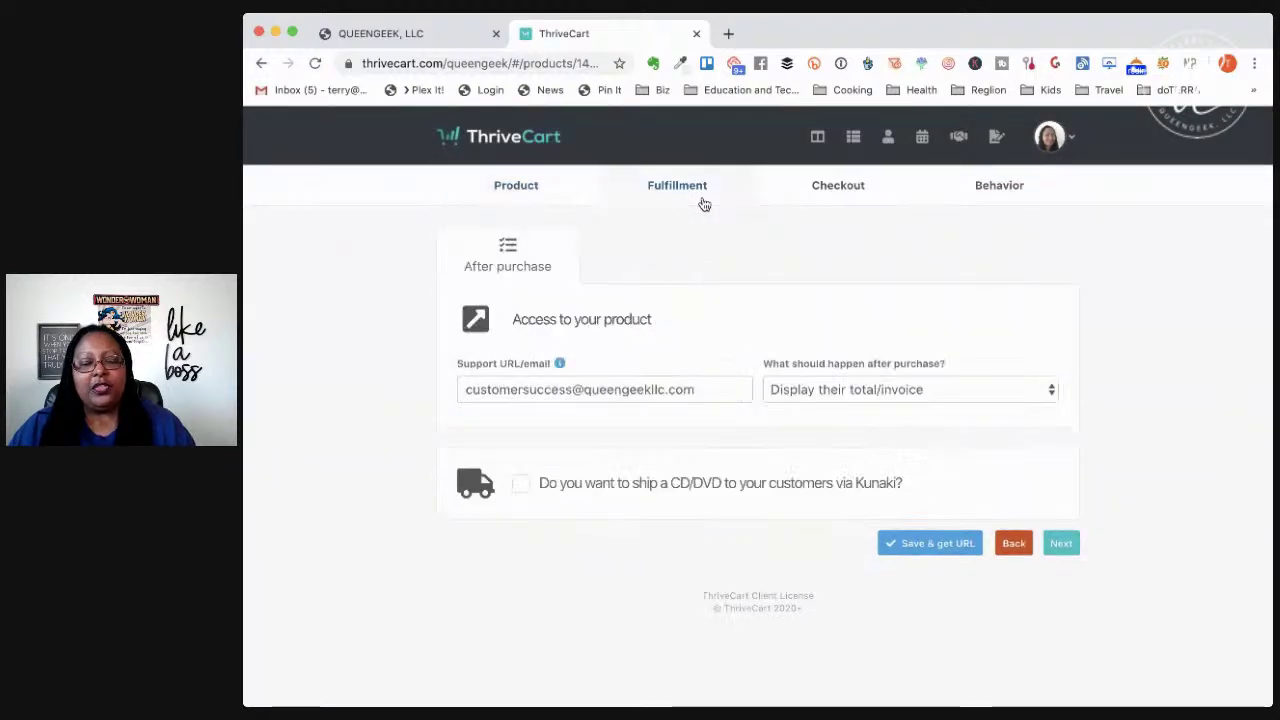
left_click(835, 190)
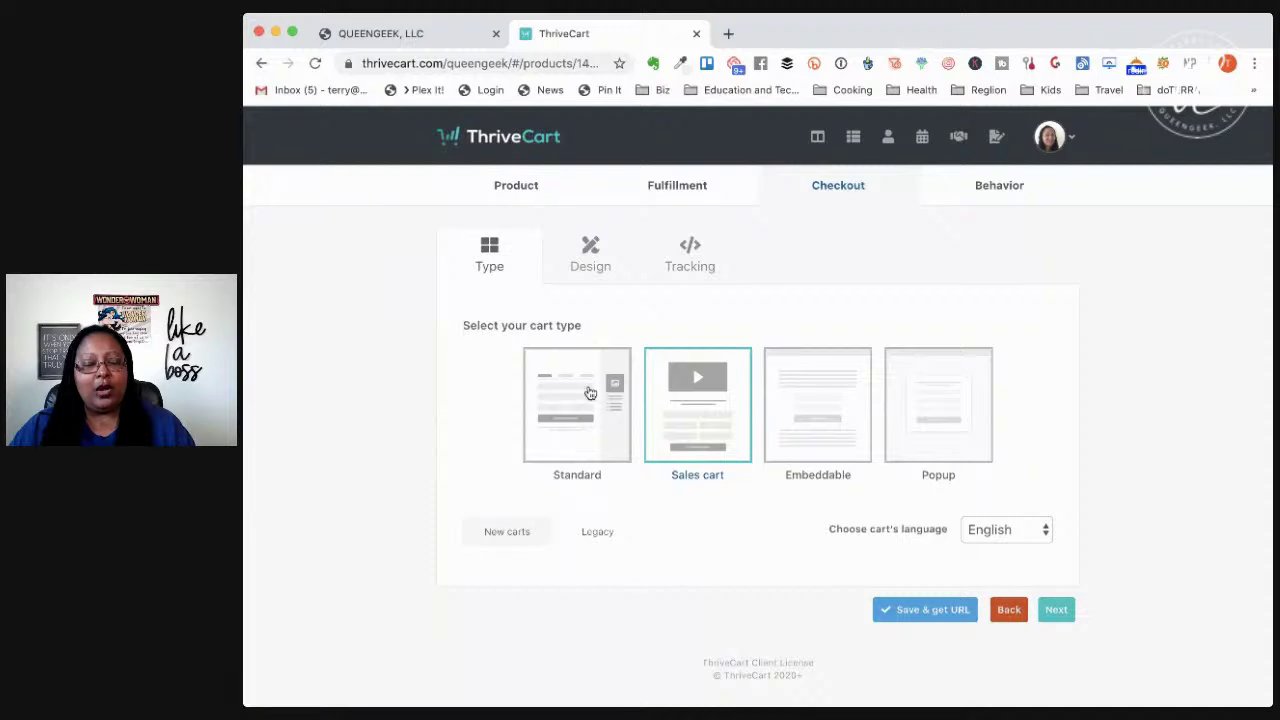
key("super+equal")
key("super+equal")
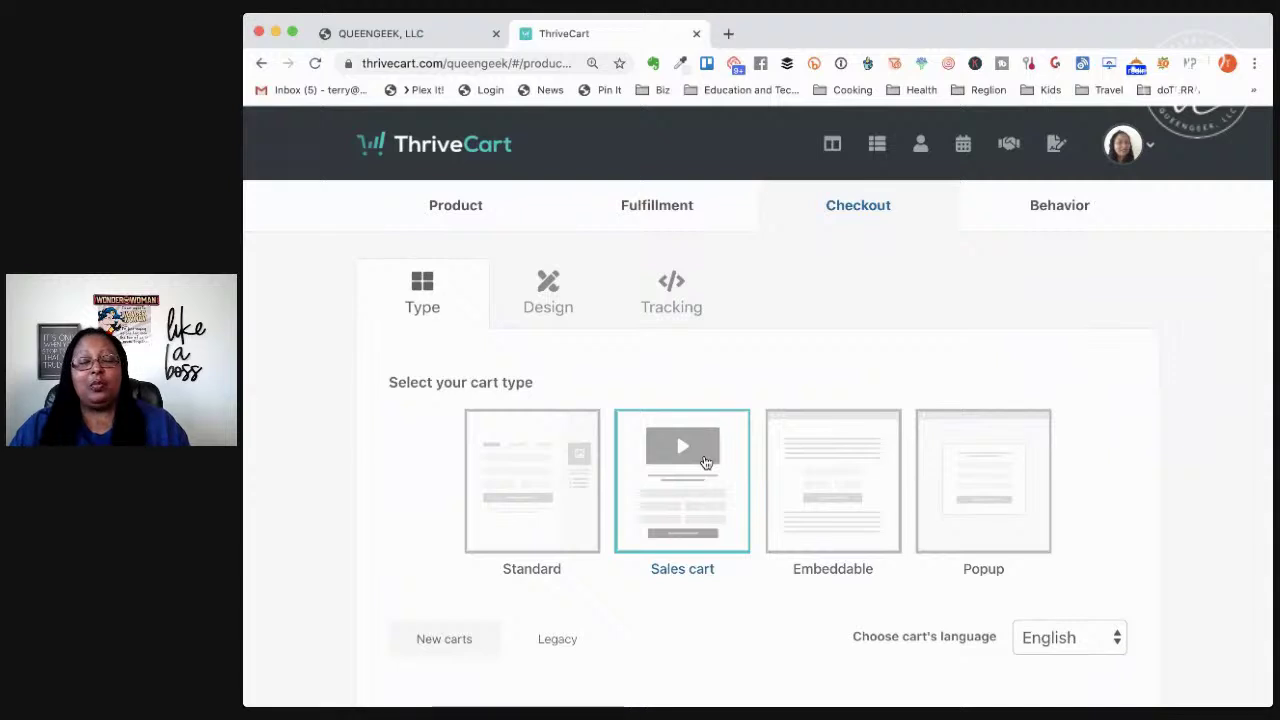
scroll(903, 494, "down", 1)
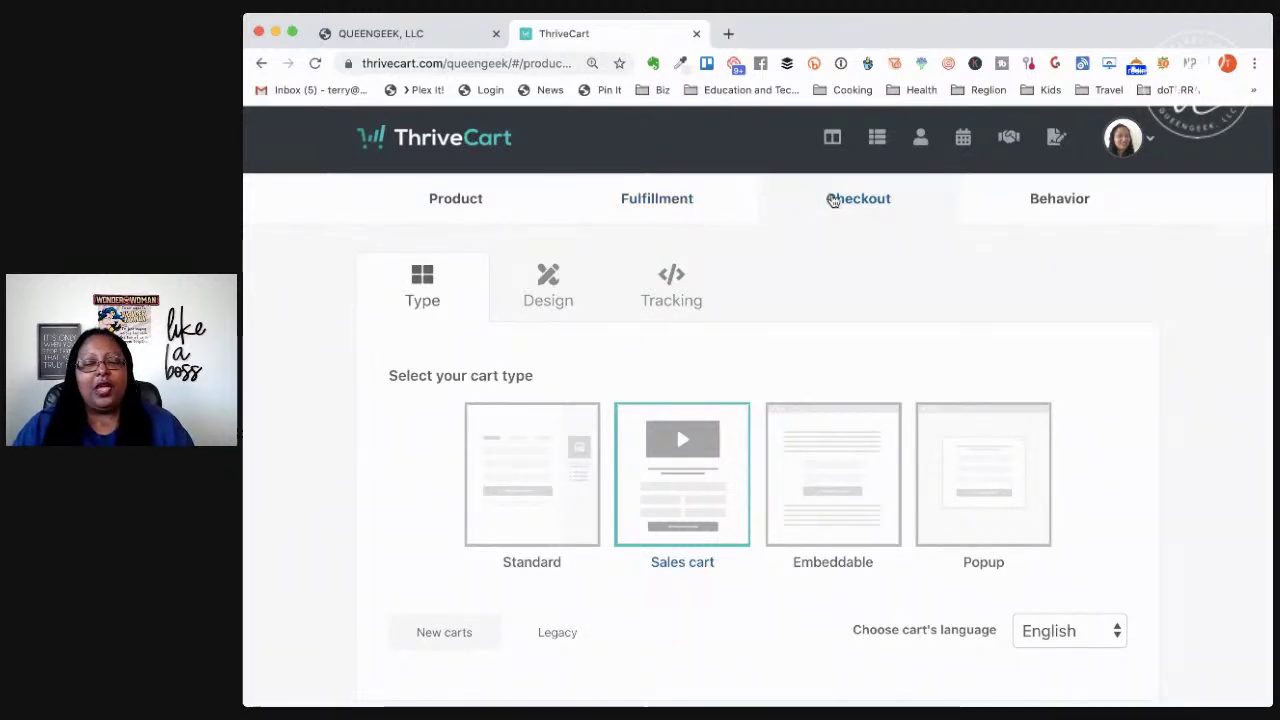
left_click(736, 201)
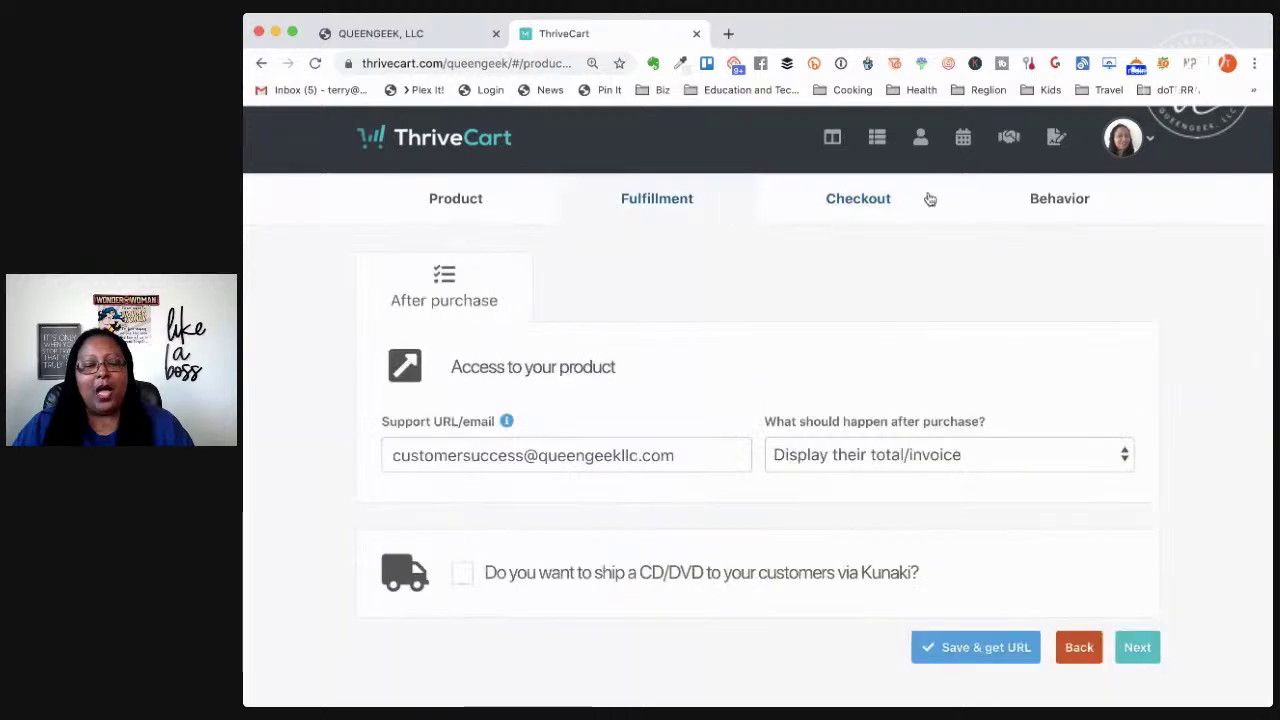
Examine the options of a new behavior rule, including the ActiveCampaign tag choices and the cart-abandoned trigger, and close it without saving
left_click(1074, 203)
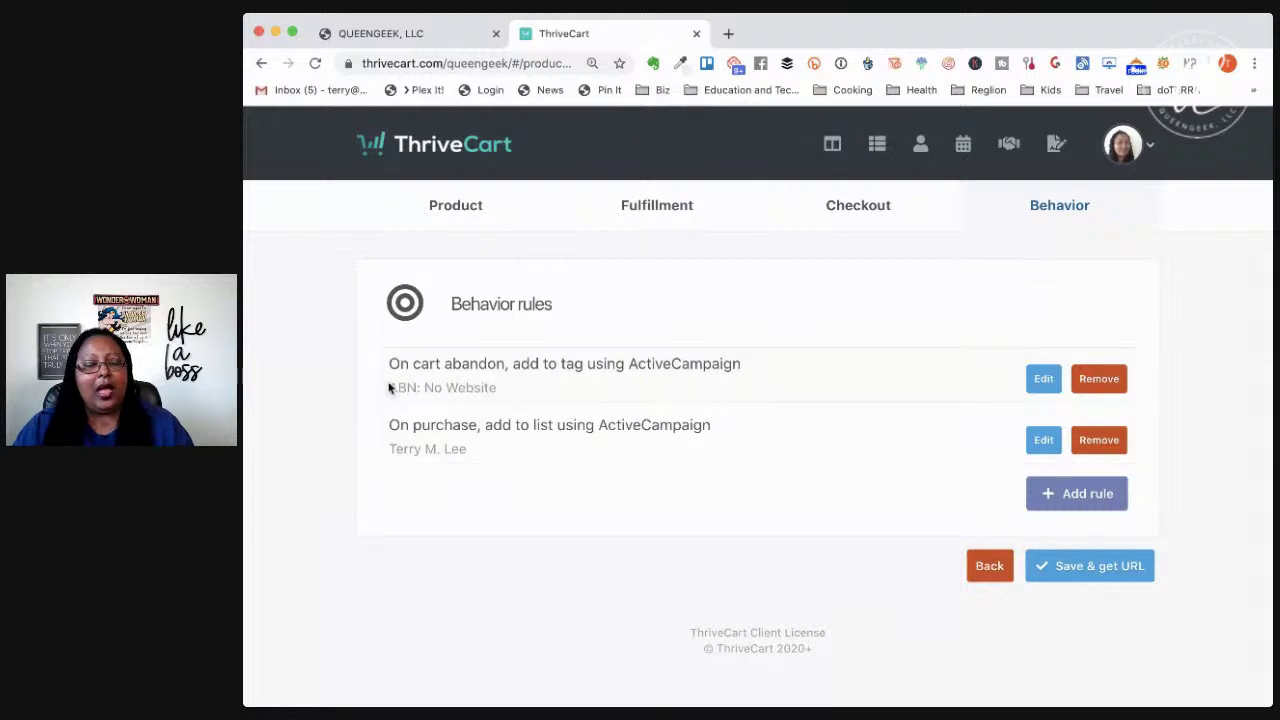
left_click(1040, 493)
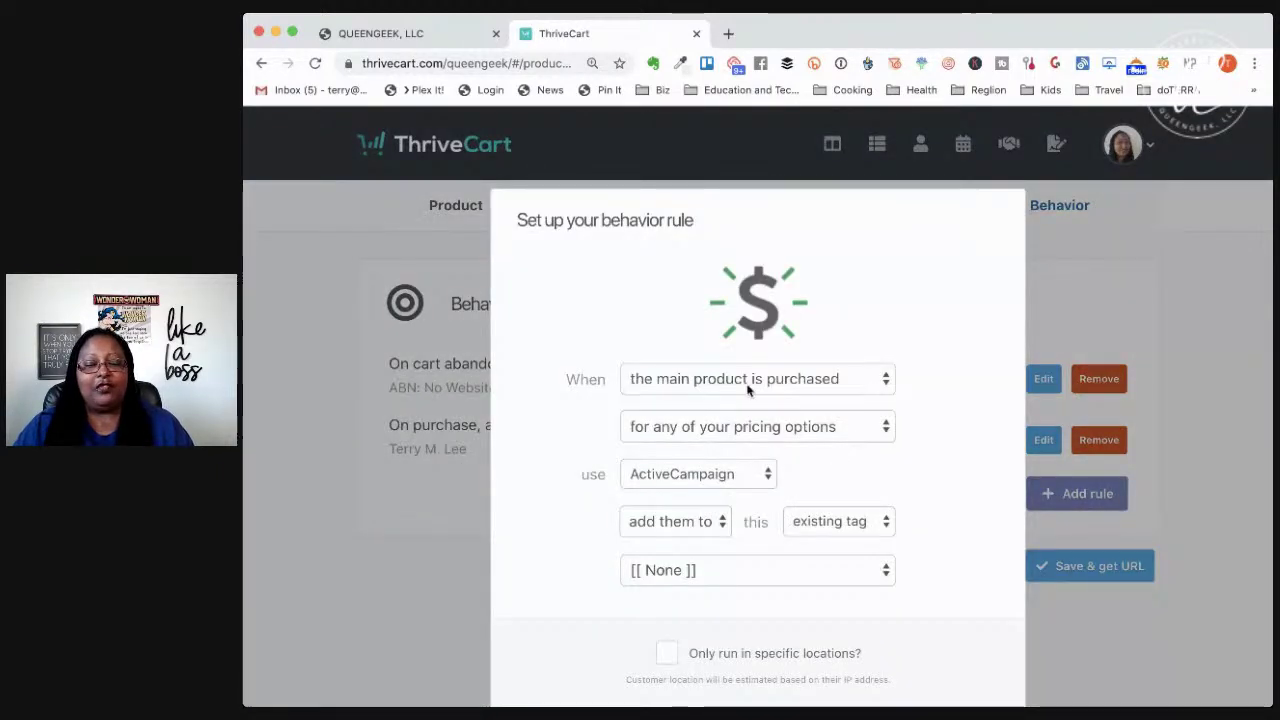
left_click(726, 478)
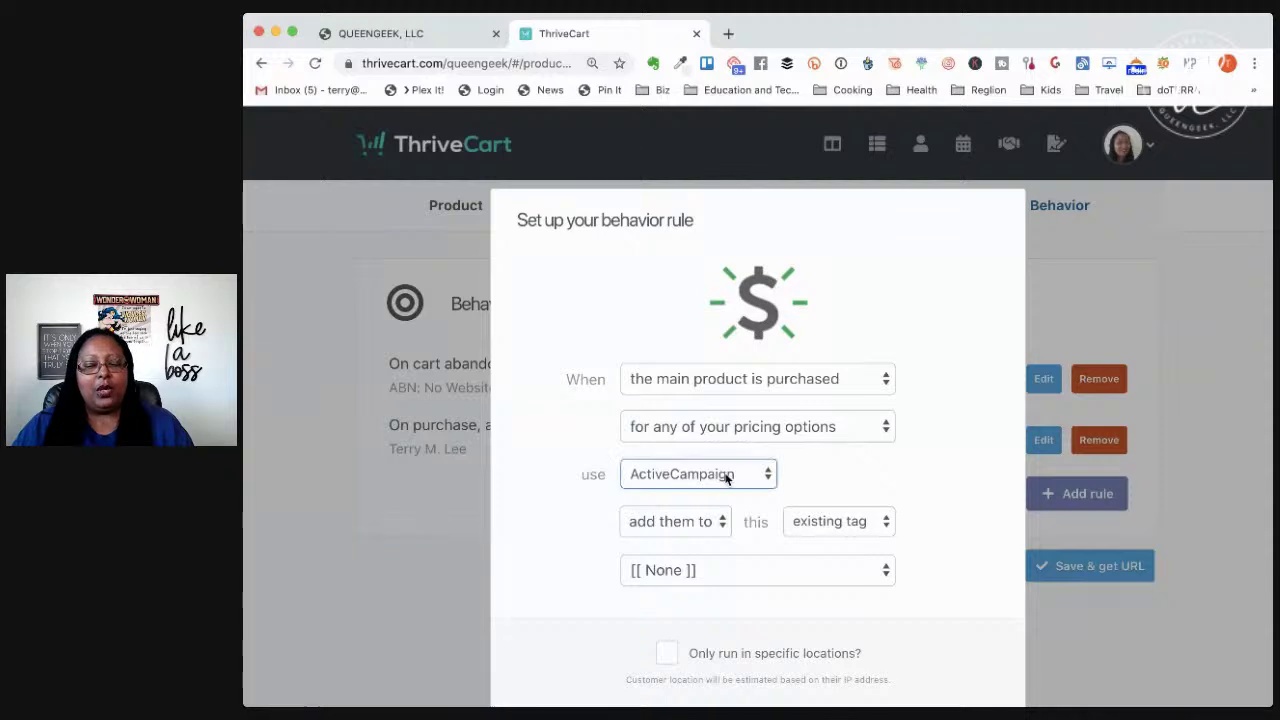
left_click(720, 517)
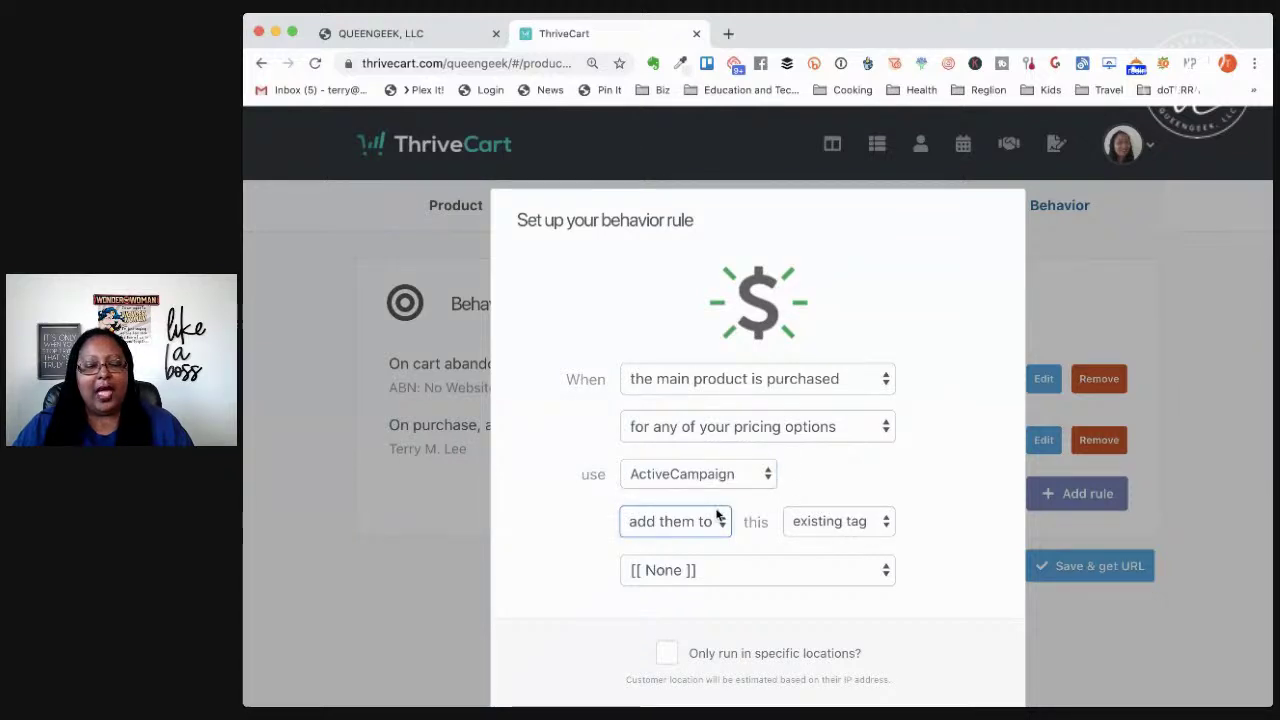
left_click(850, 575)
left_click(850, 579)
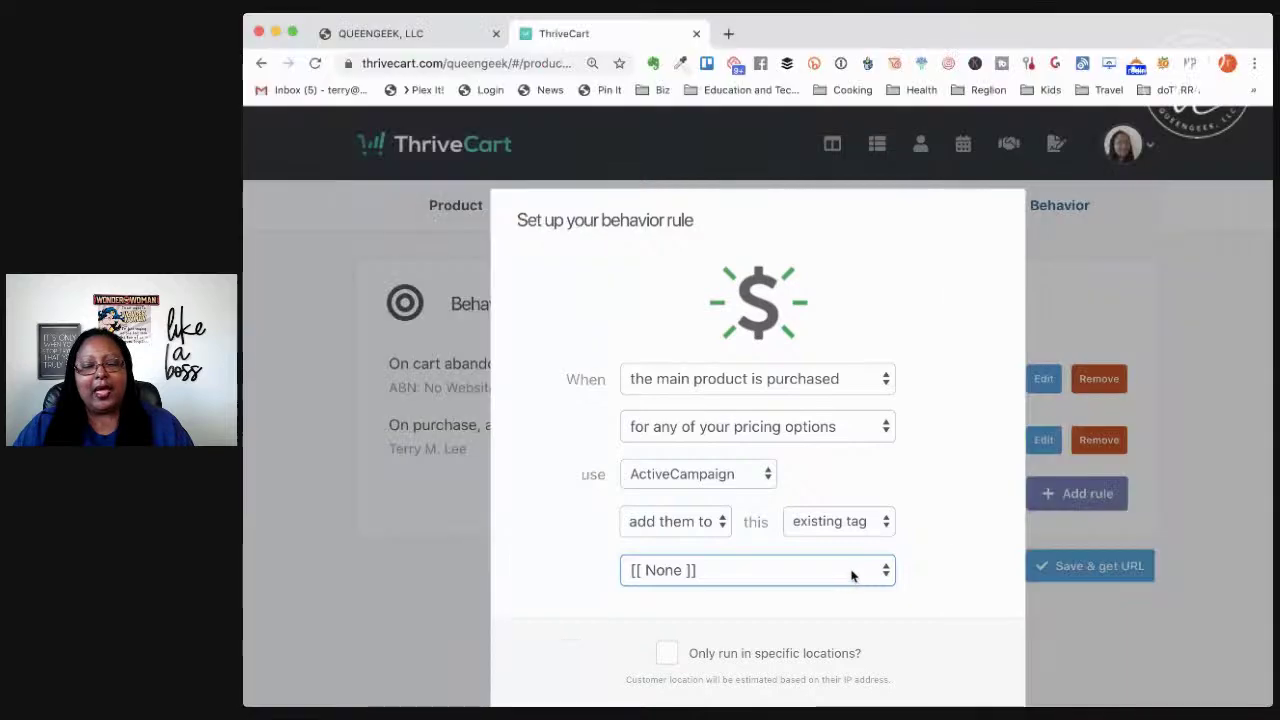
left_click(905, 449)
left_click(830, 386)
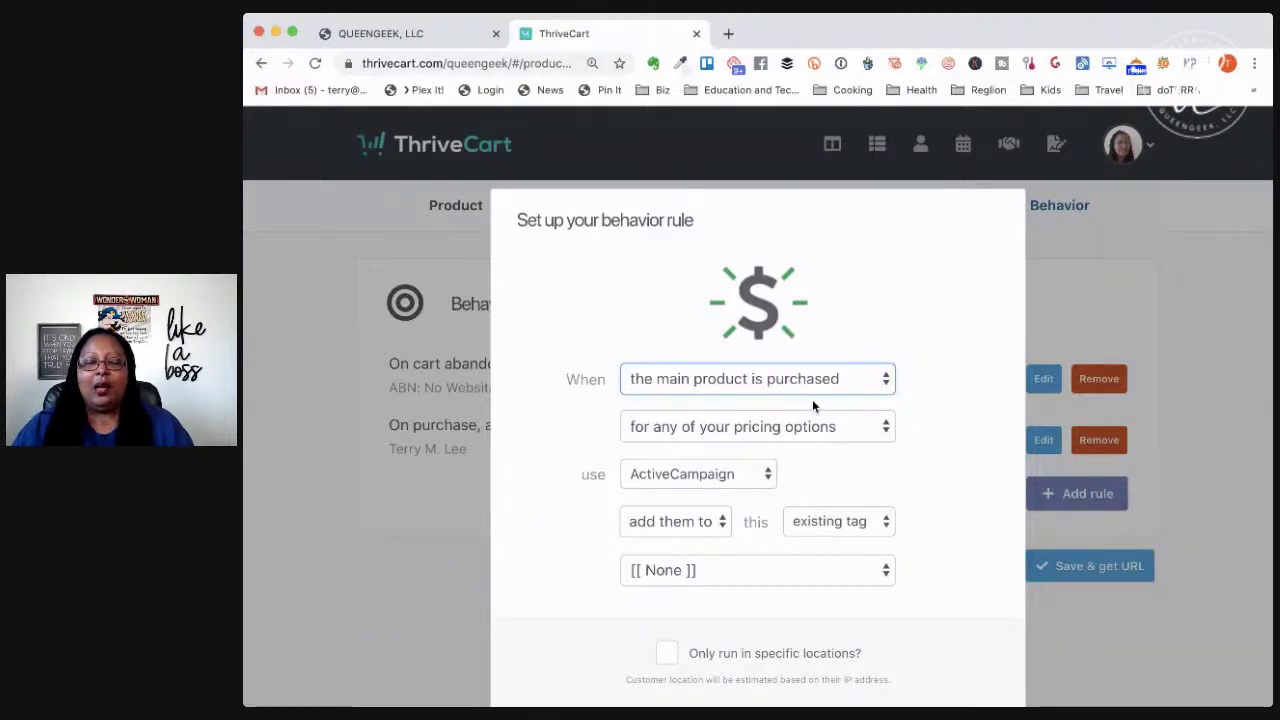
key("Down")
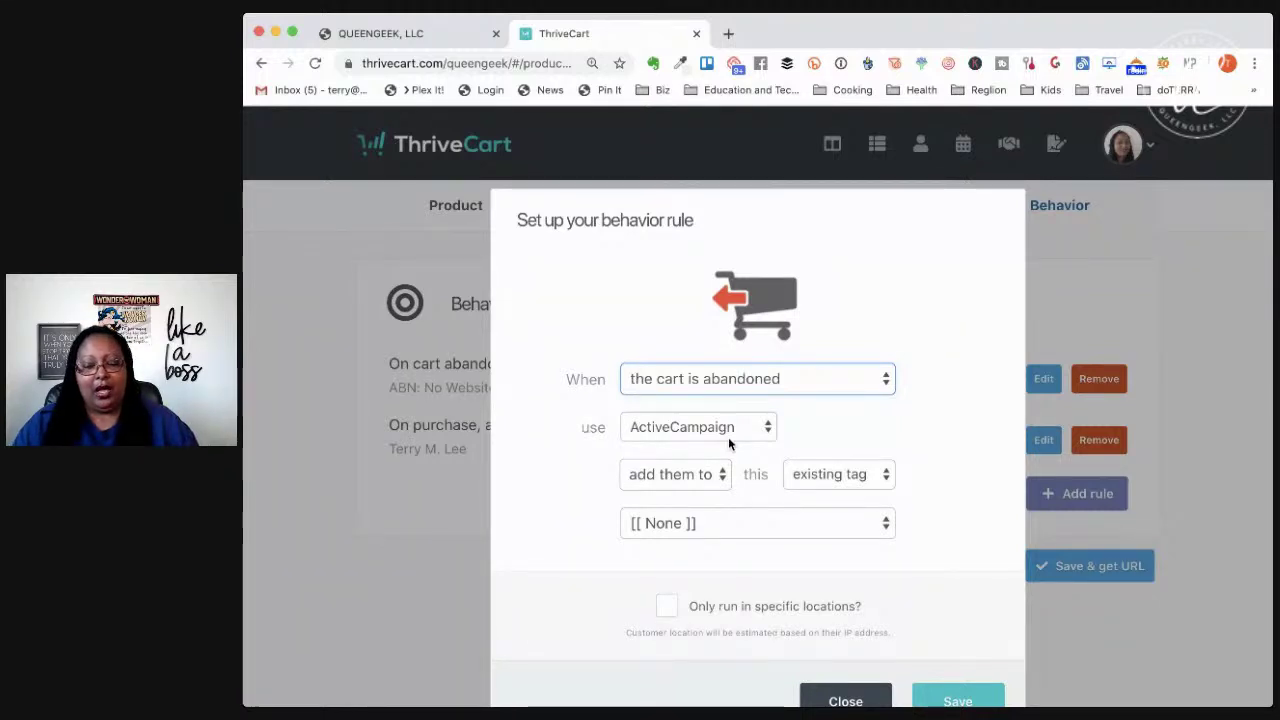
left_click(846, 700)
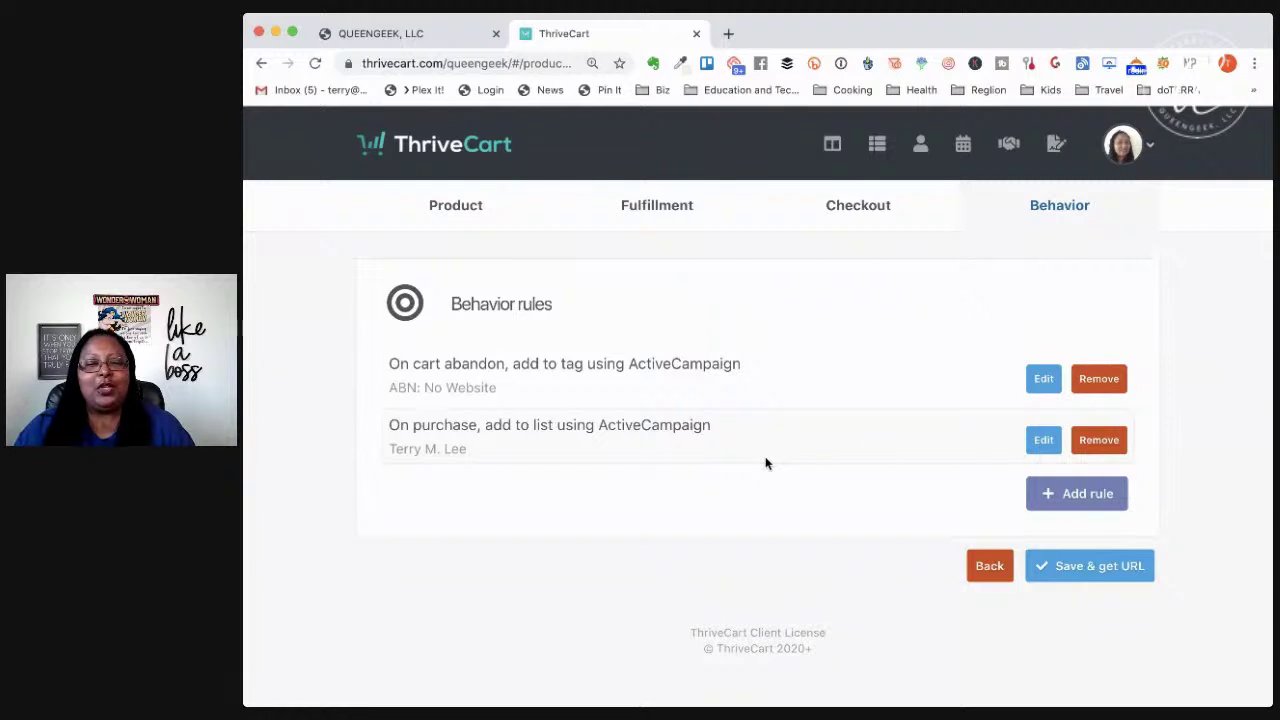
left_click_drag(843, 44, 845, 37)
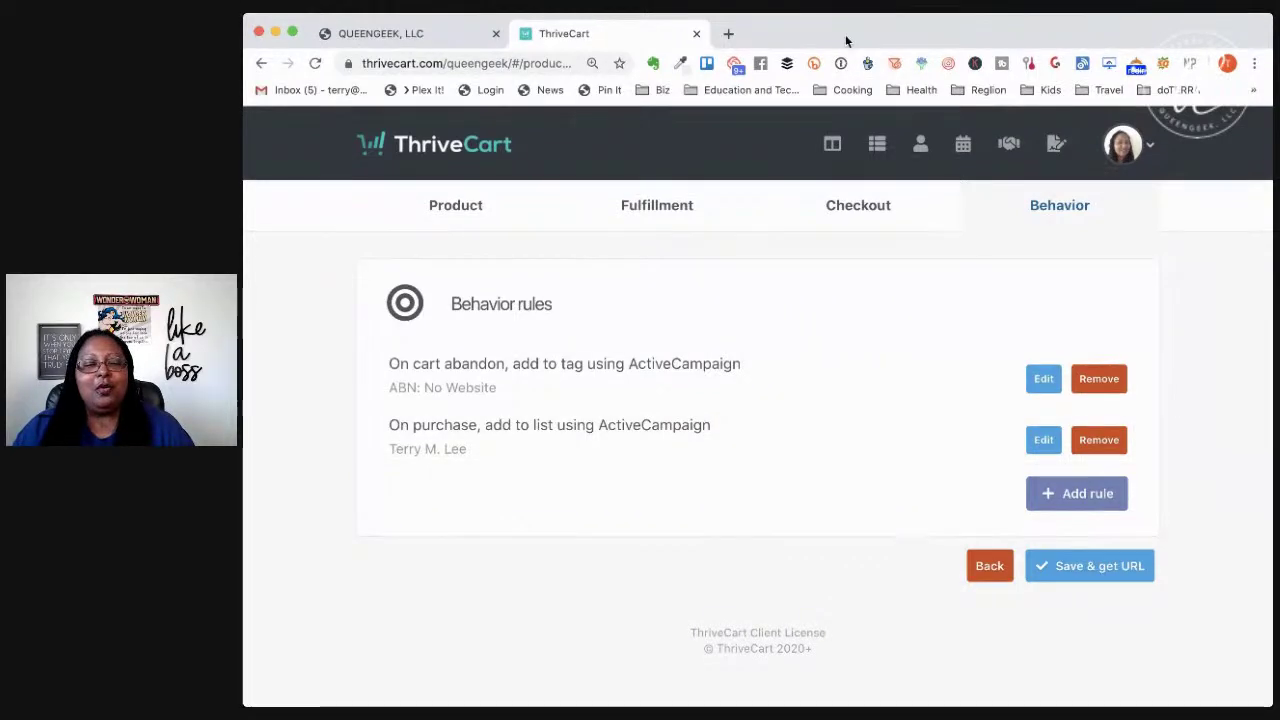